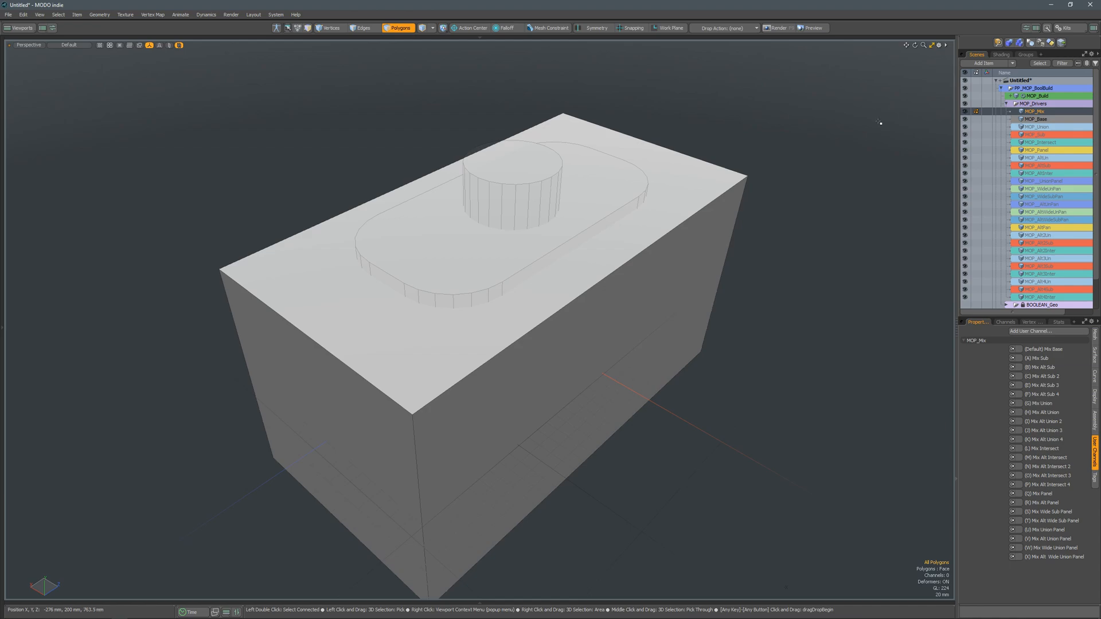
- Inspect the key assignment of the Panel command in the MOP Booleans kit, leaving it unassigned anew
left_click(1064, 27)
left_click(1044, 57)
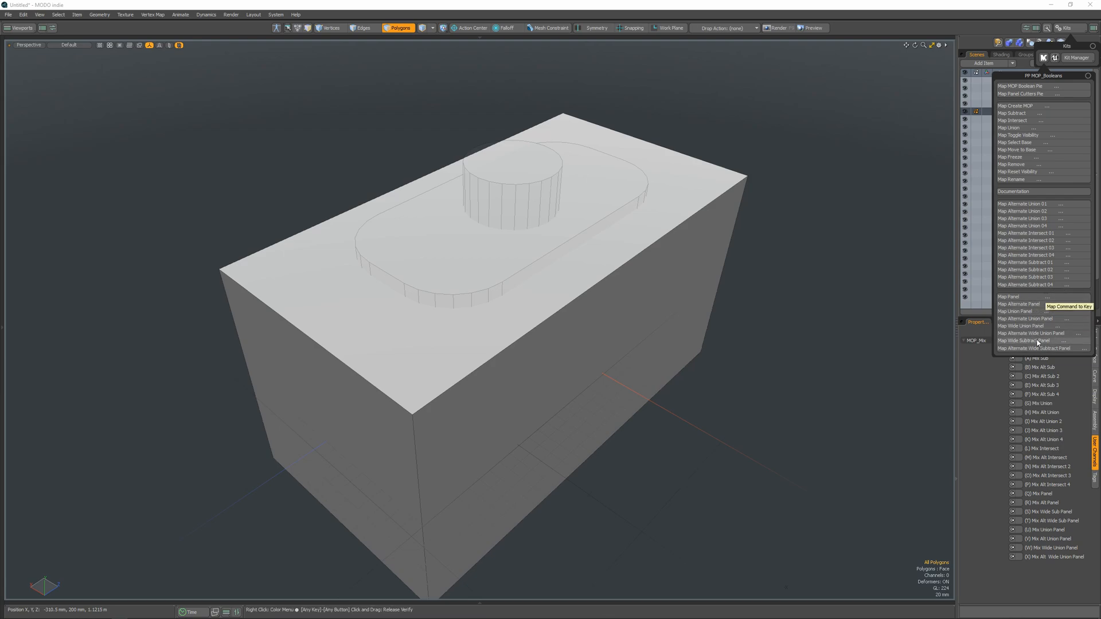
left_click(1035, 299)
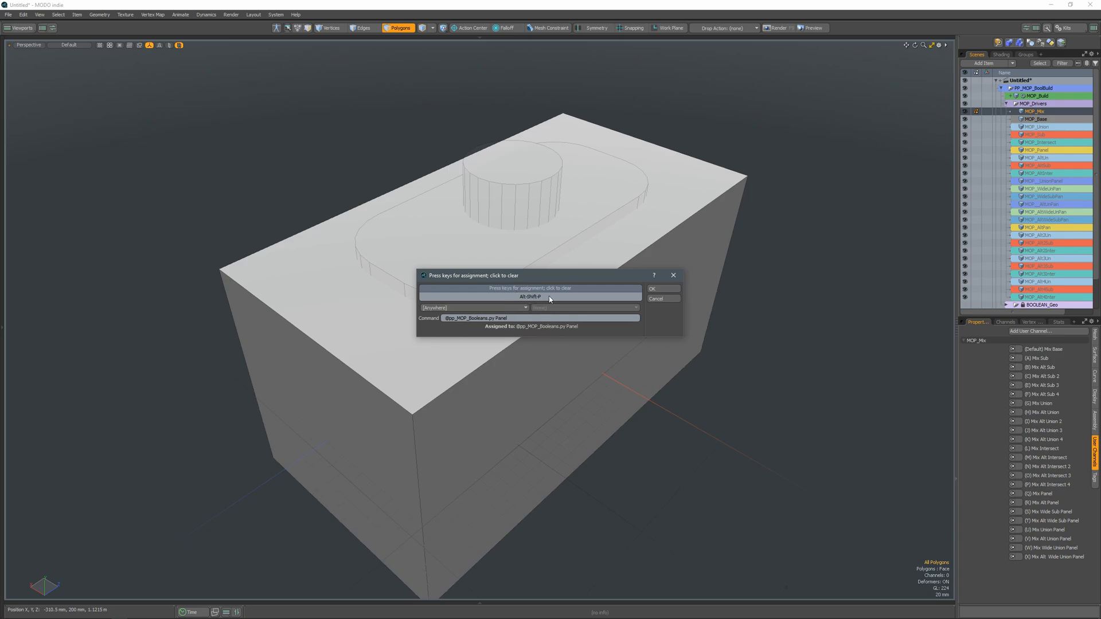
left_click(663, 299)
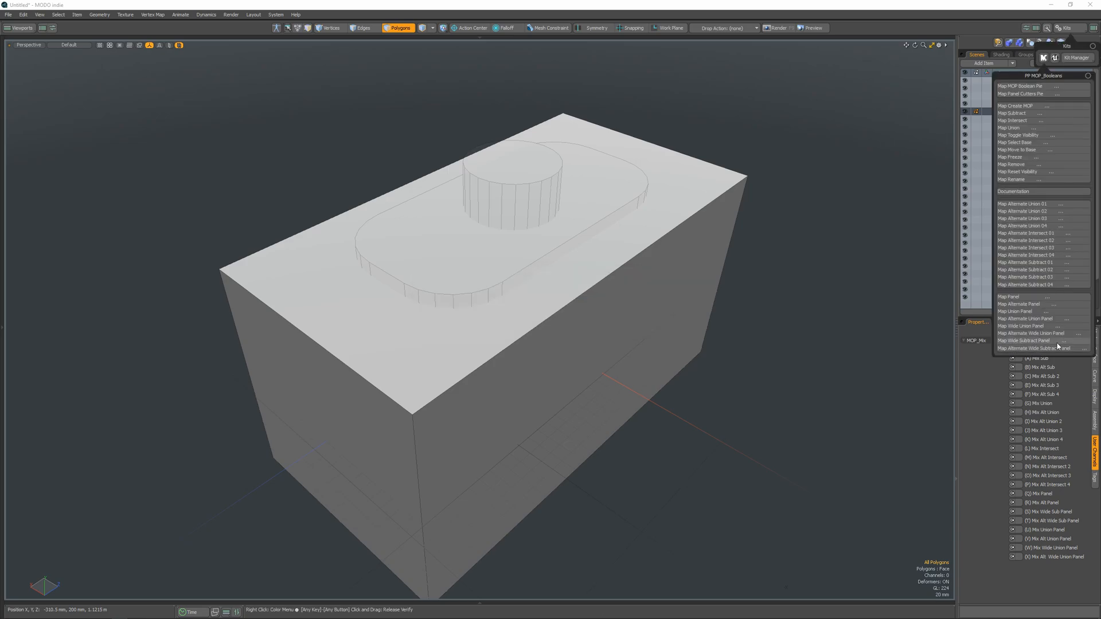
left_click(785, 334)
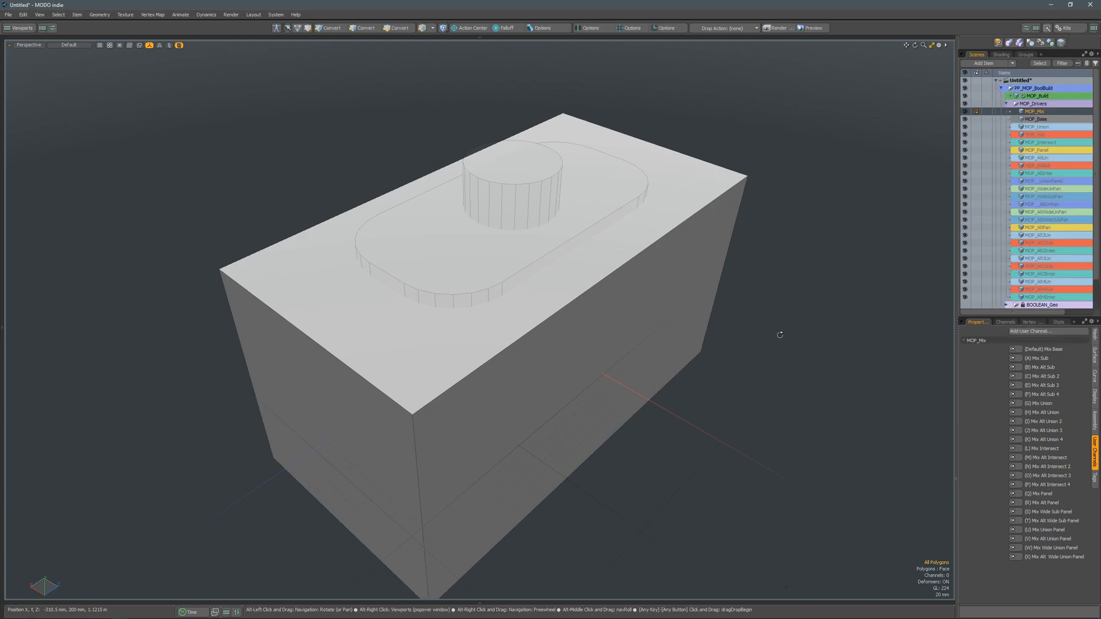
- Assign the rounded slot shape on top of the box to the Wide Subtract Panel boolean
left_click(475, 273)
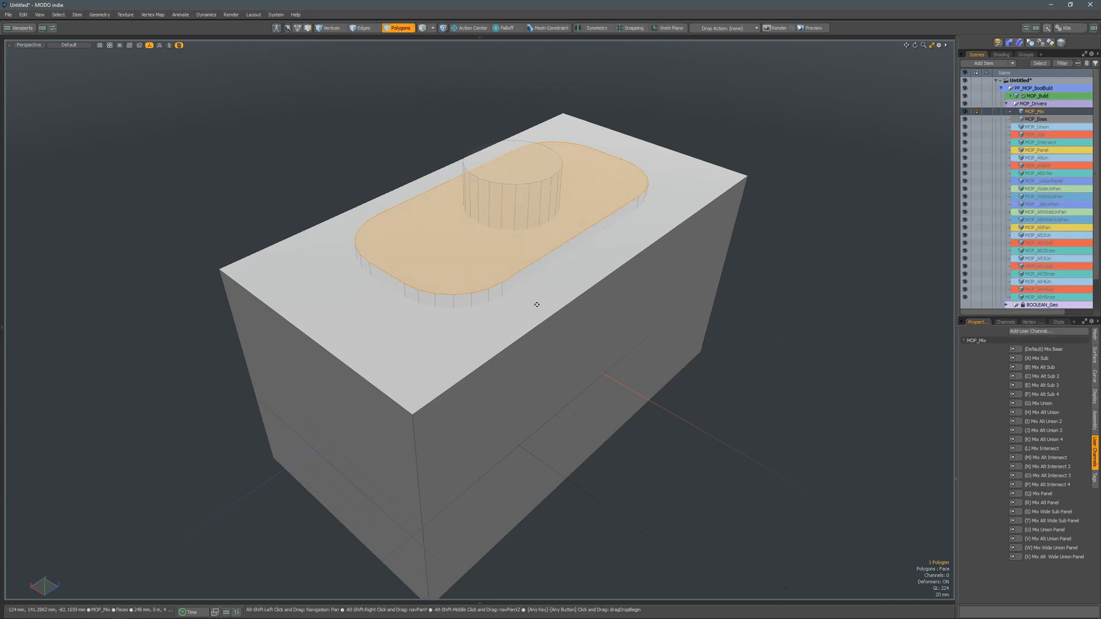
key("alt+w")
left_click_drag(509, 302, 541, 339, "alt")
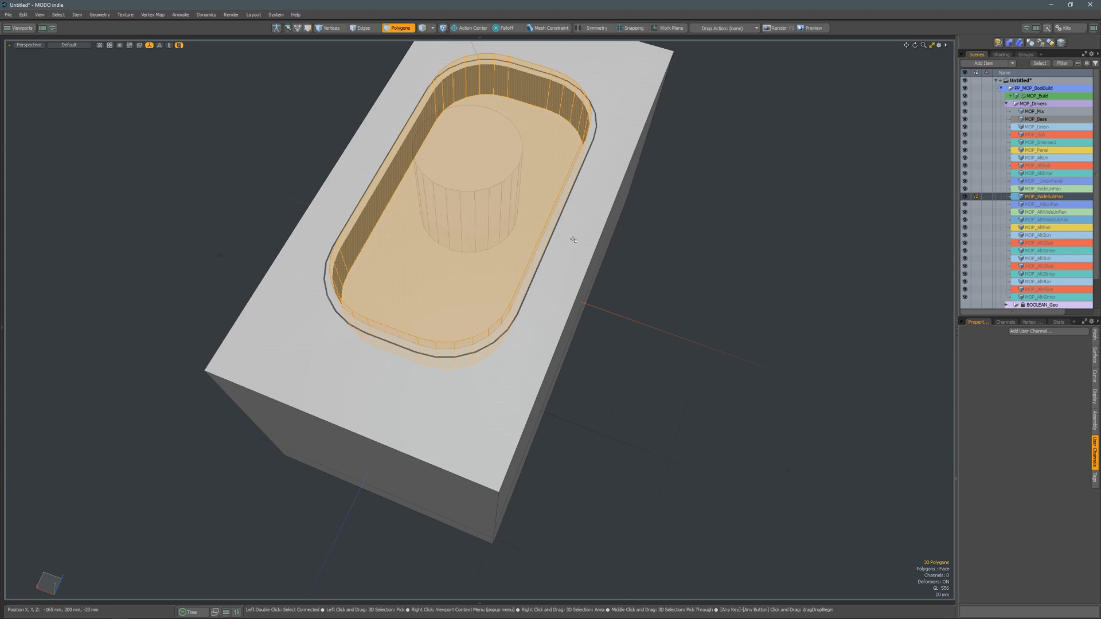
left_click(1029, 112)
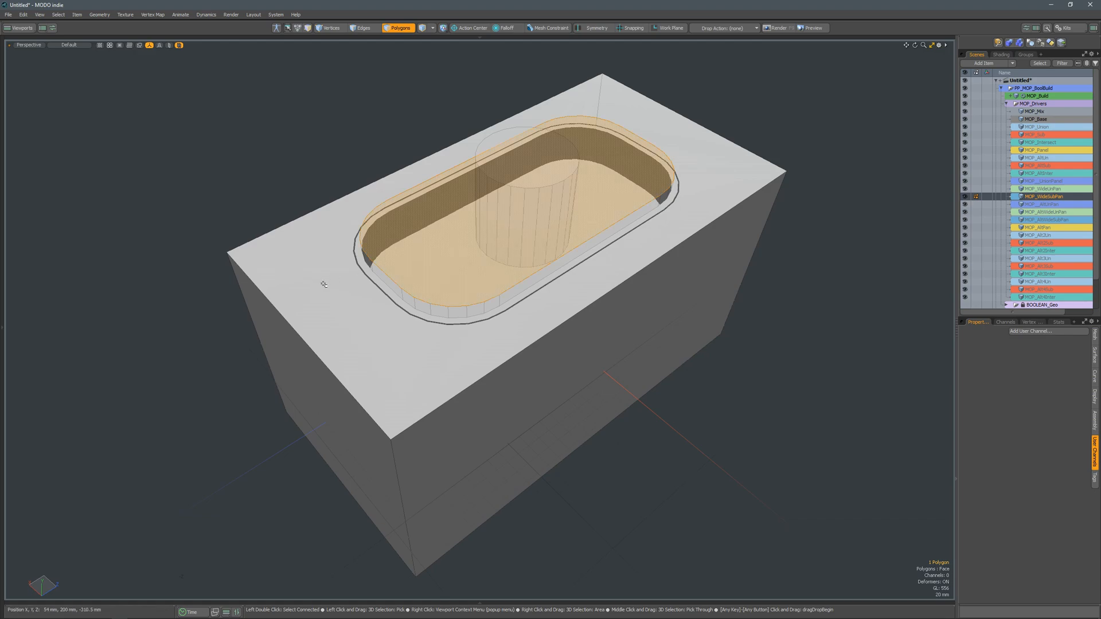
- Assign the rounded slot shape to Alternate Union 02 and the cylinder to Alternate Subtract 04
key("ctrl+alt+2")
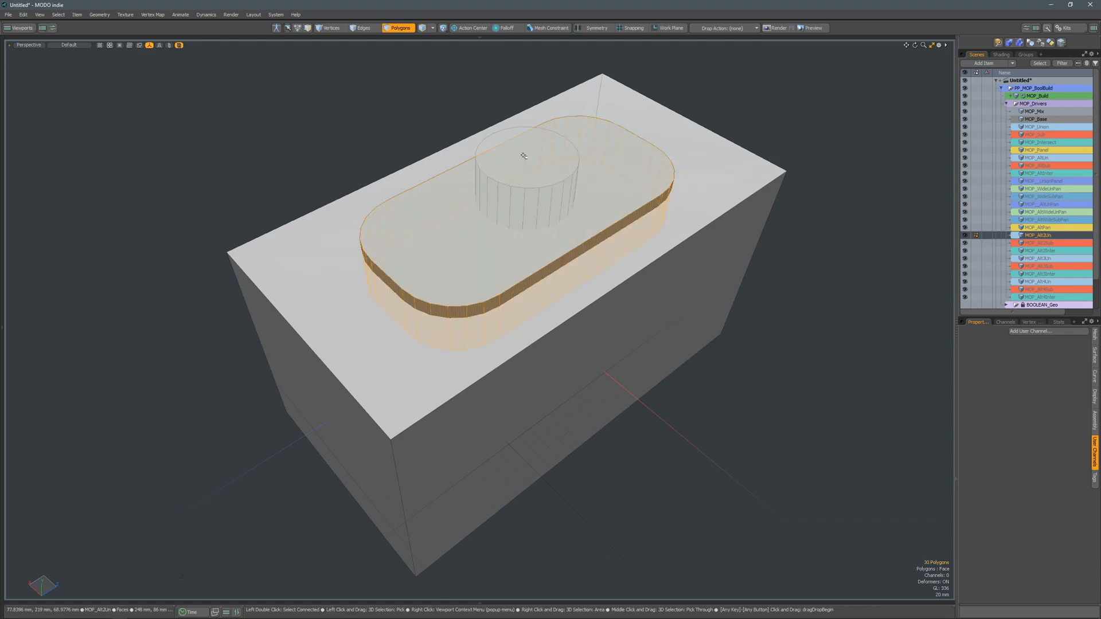
key("5")
left_click(519, 171)
key("3")
left_click(514, 167)
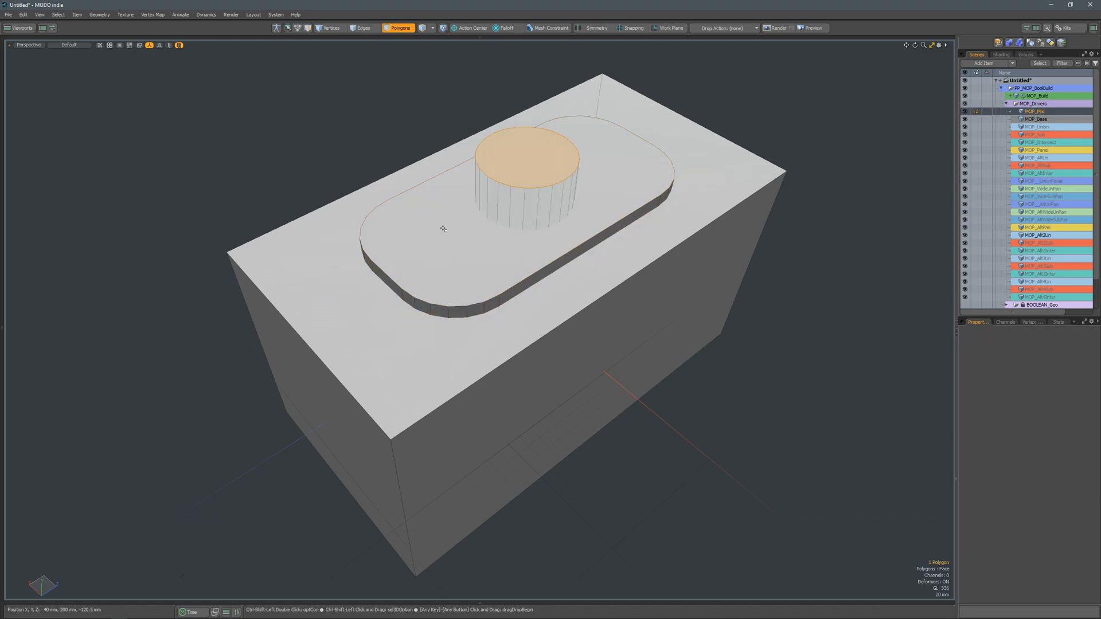
key("ctrl+shift+4")
left_click(458, 221)
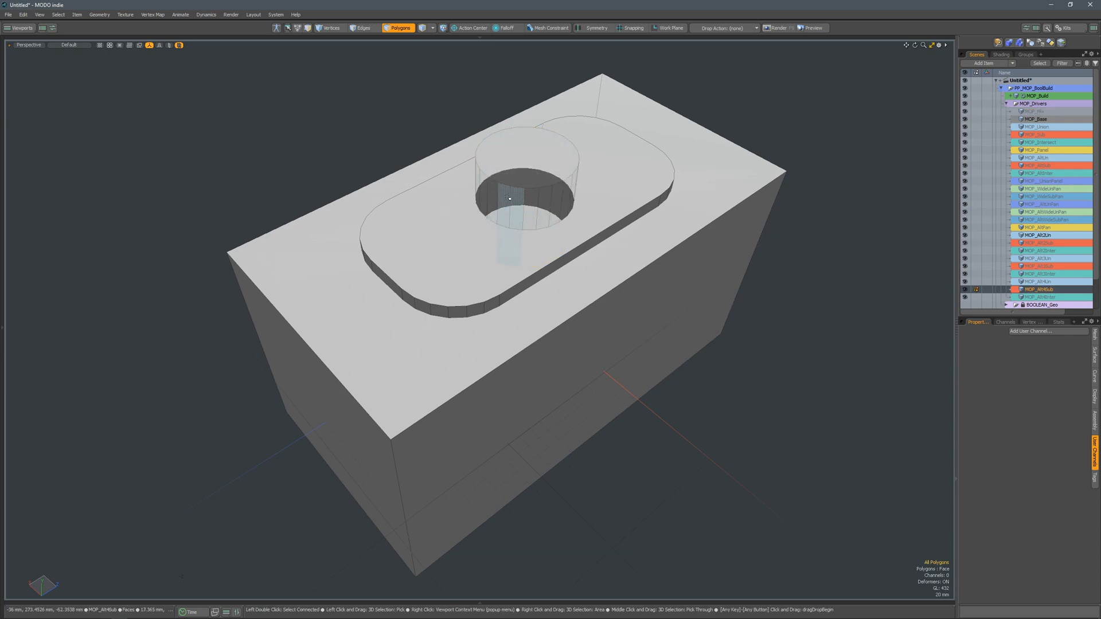
- Select the slot and cylinder mesh items together and try moving them along Z
left_click_drag(510, 198, 476, 172, "alt")
key("5")
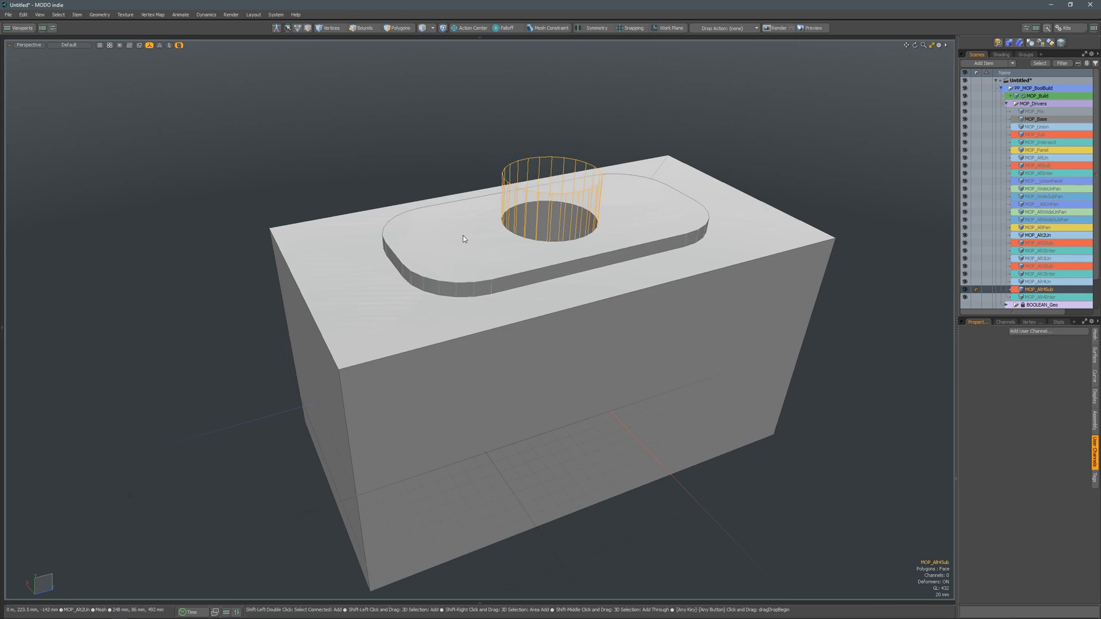
left_click(462, 235)
key("3")
key("y")
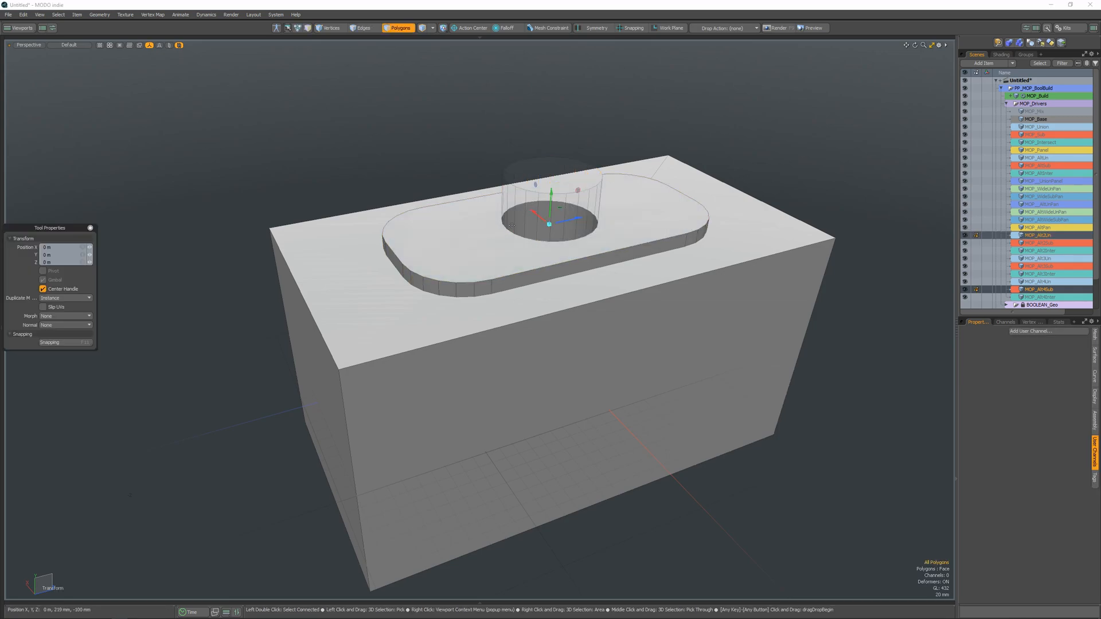
left_click_drag(575, 219, 598, 214)
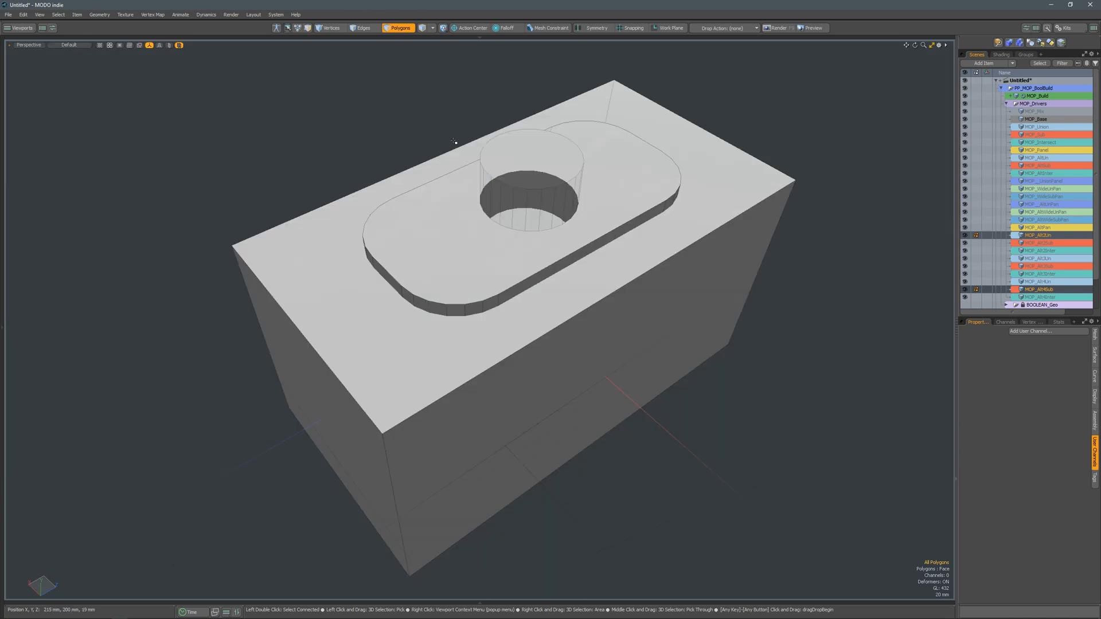
- Select all of the cylinder's polygons and run the MixSub.LXM macro on them
left_click(538, 179)
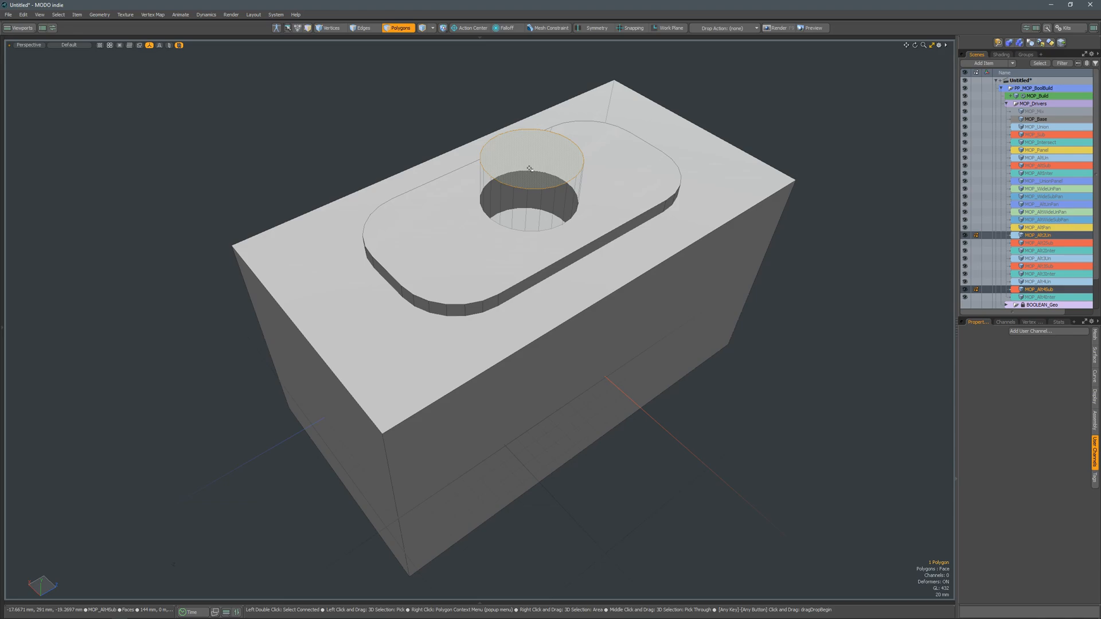
double_click(529, 168)
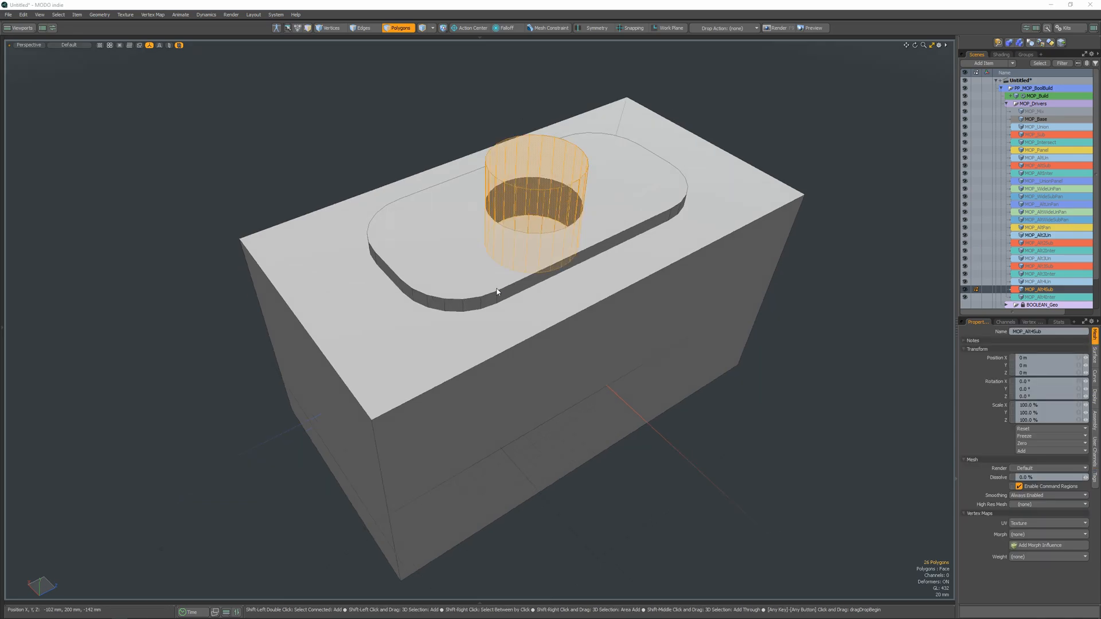
double_click(437, 427)
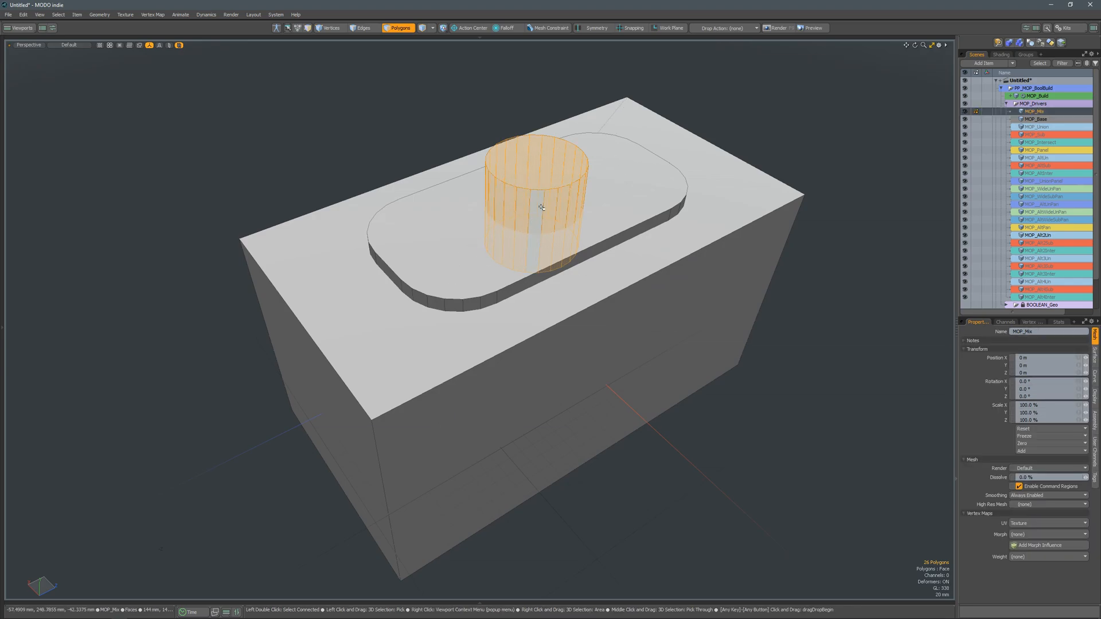
- Move the cylinder about 230 mm in negative Z so it overlaps the rounded slot's end
key("w")
left_click_drag(542, 207, 396, 261)
left_click_drag(347, 310, 365, 314, "alt")
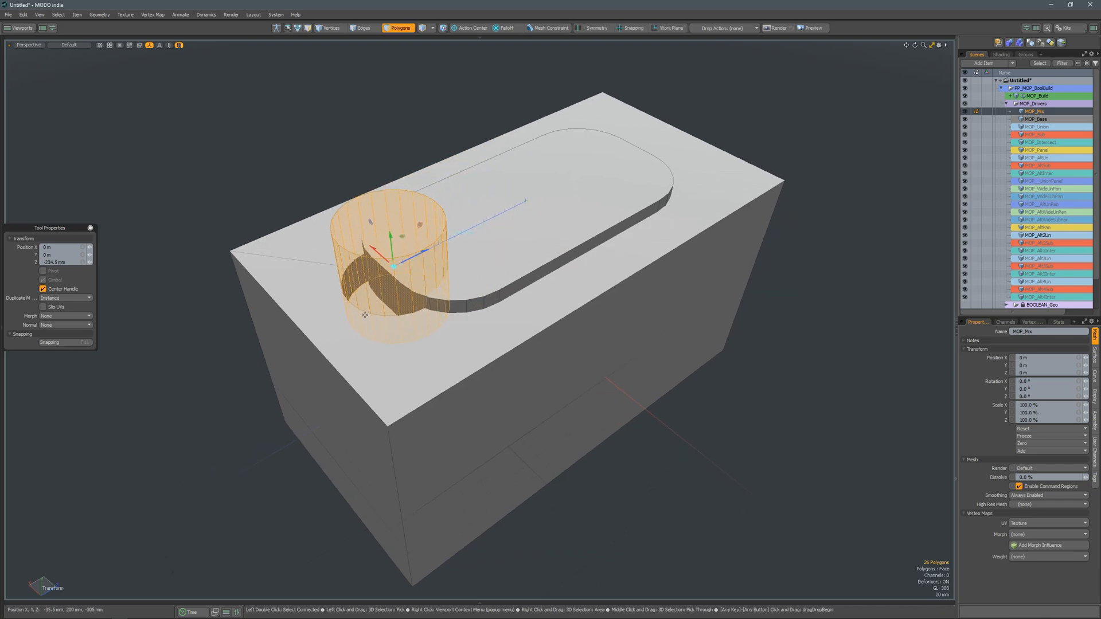
key("space")
- Run the MixUnion.LXM macro on the rounded slot shape's polygons and clear the selection
left_click(543, 240)
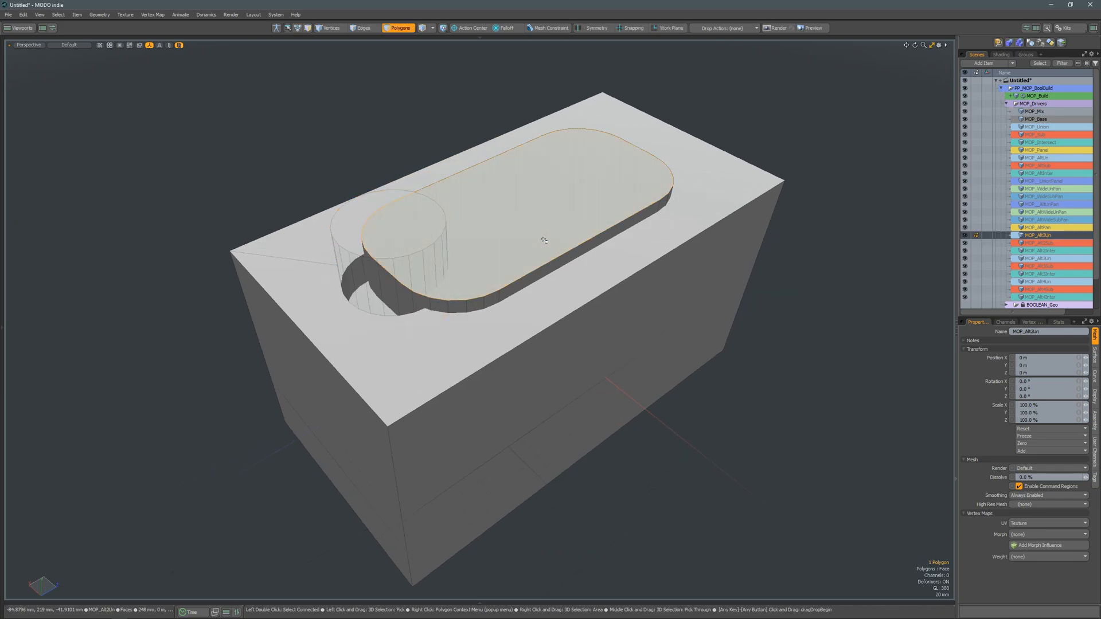
key("shift+r")
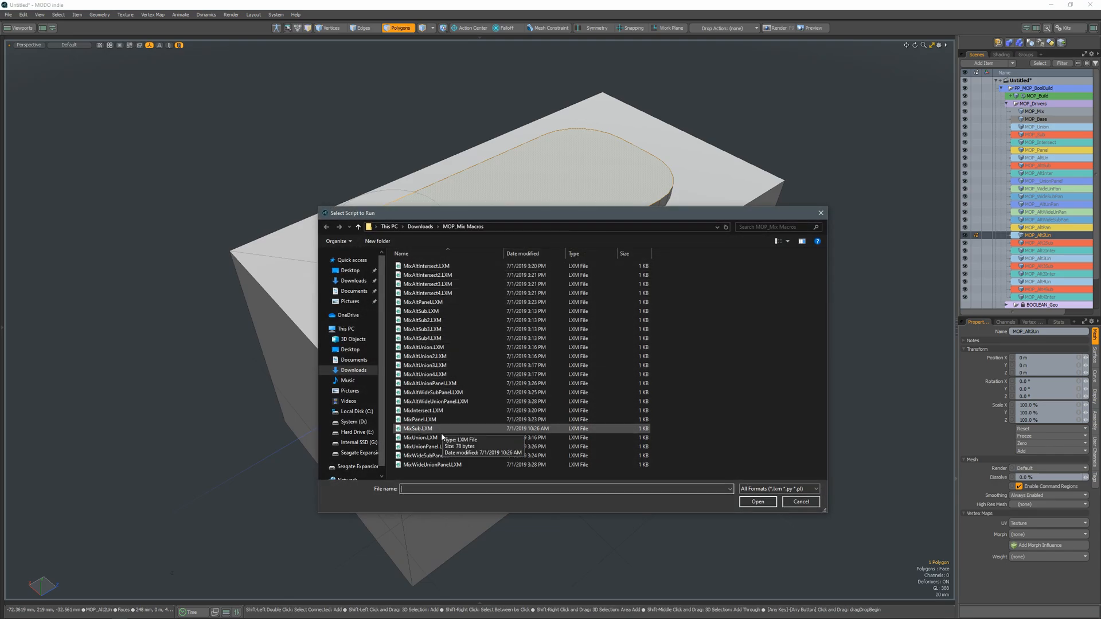
double_click(420, 438)
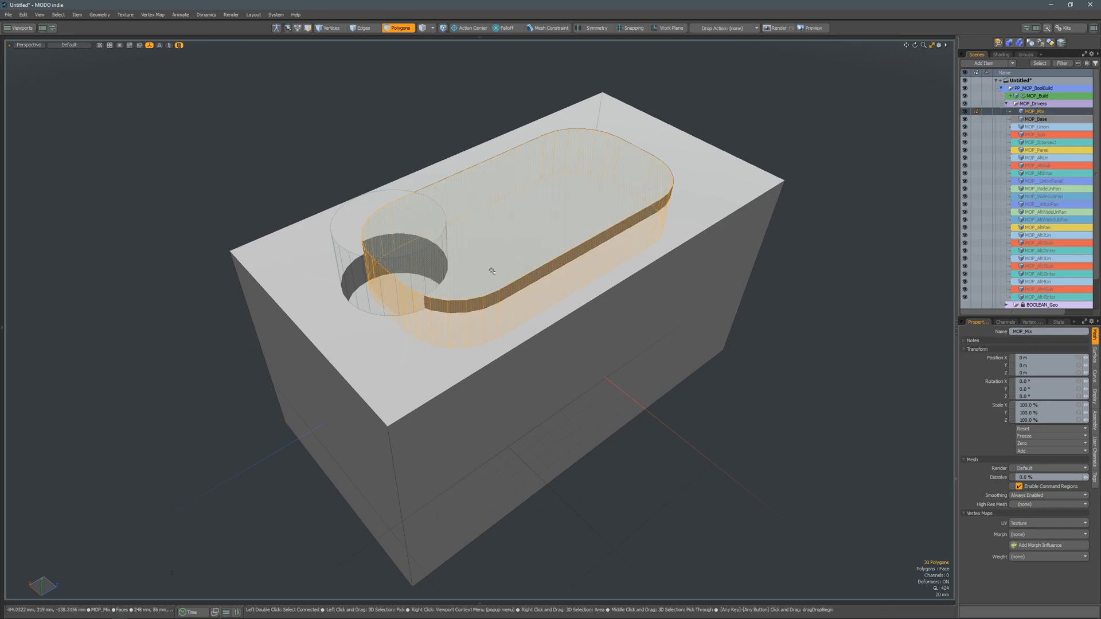
left_click_drag(497, 280, 444, 247, "alt")
left_click(338, 130)
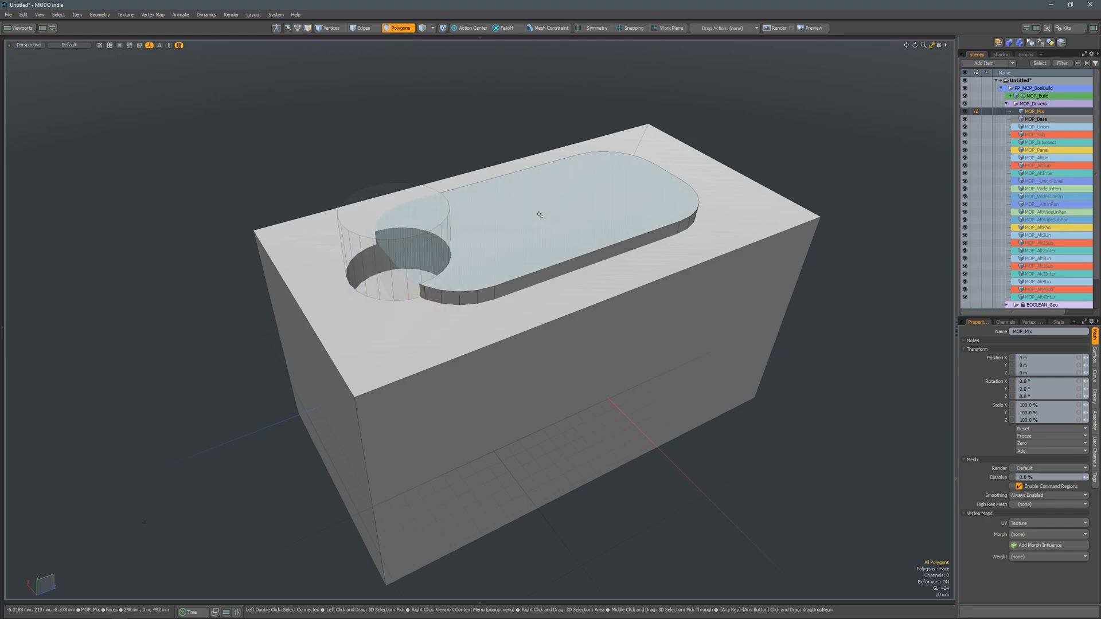
- Select the slot and cylinder polygons together in MOP_Mix and try moving them as one
left_click(1064, 119)
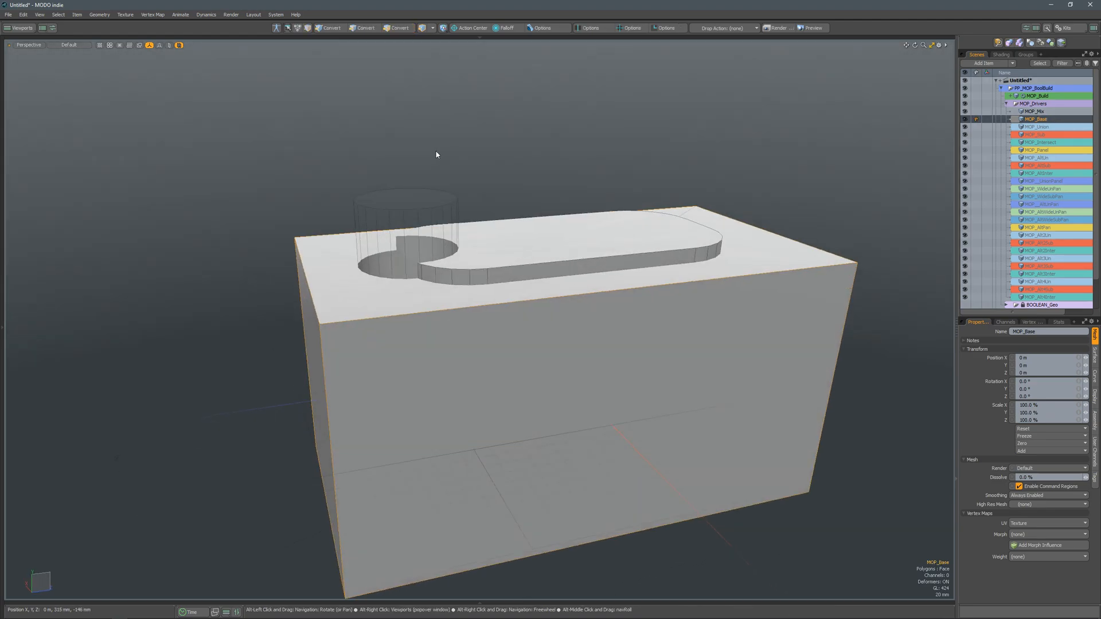
left_click(436, 223)
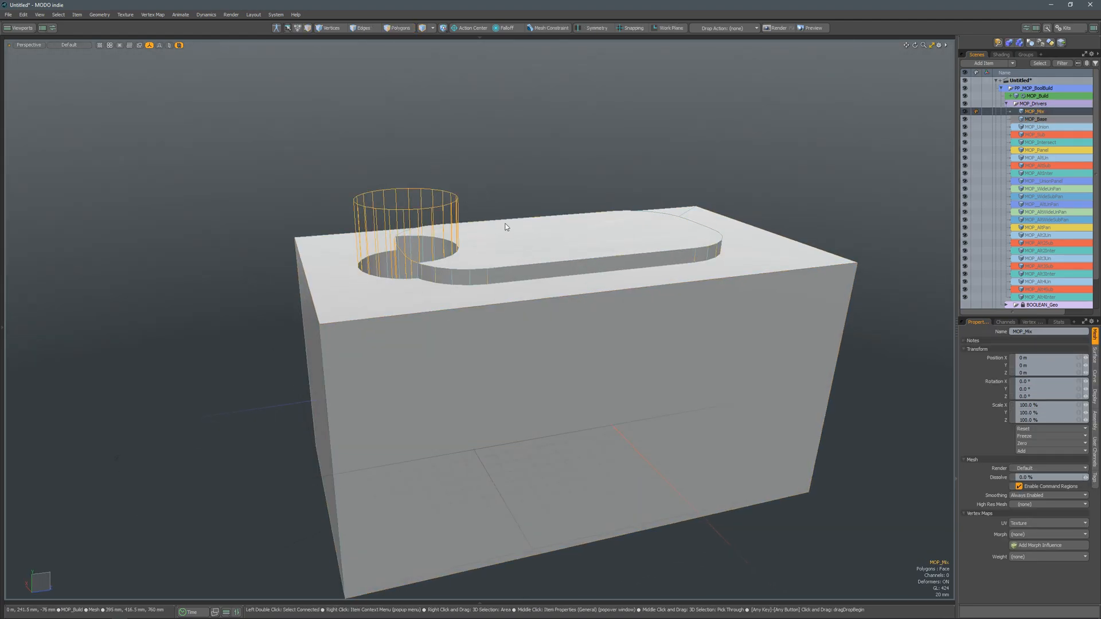
key("3")
double_click(509, 253)
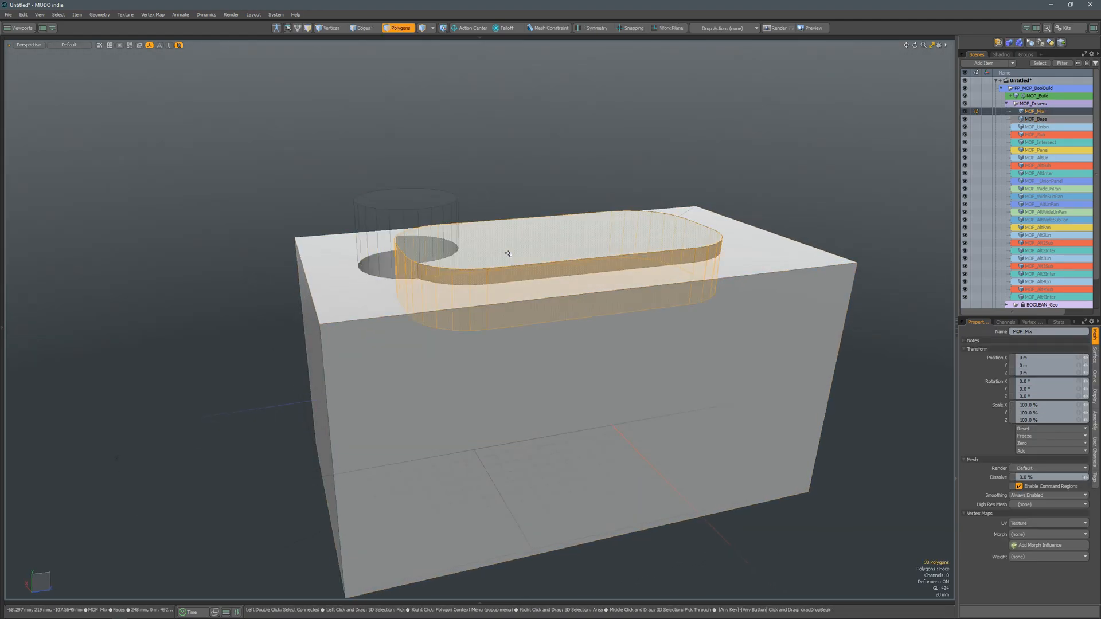
double_click(417, 218, "shift")
key("w")
left_click_drag(562, 239, 572, 239)
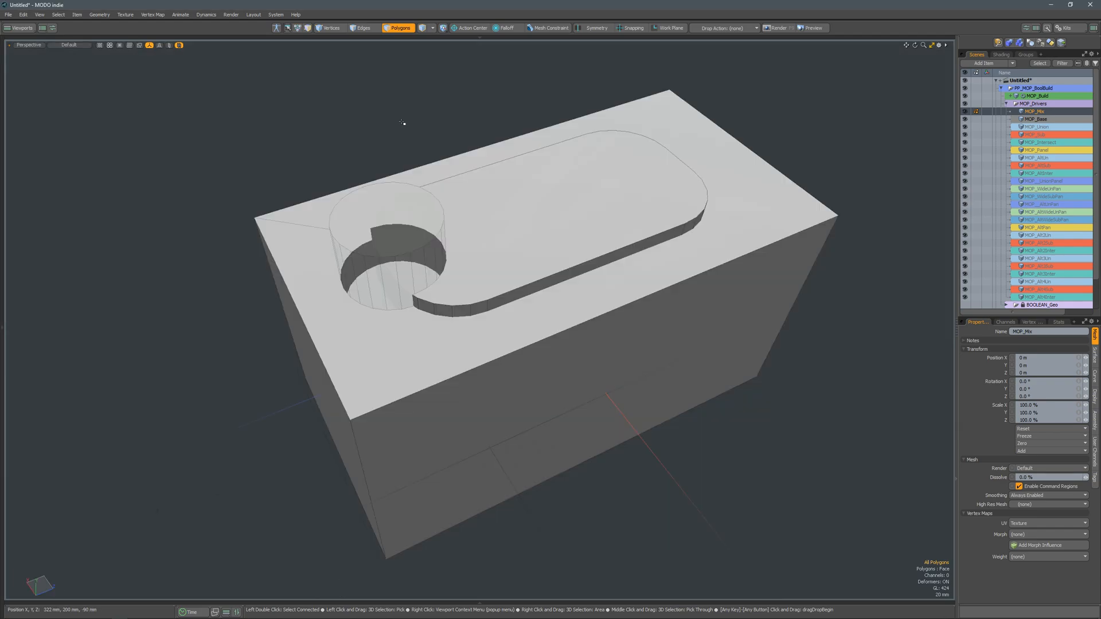
- Cut the box's polygons out of MOP_Base and paste them into MOP_Mix
left_click(546, 322)
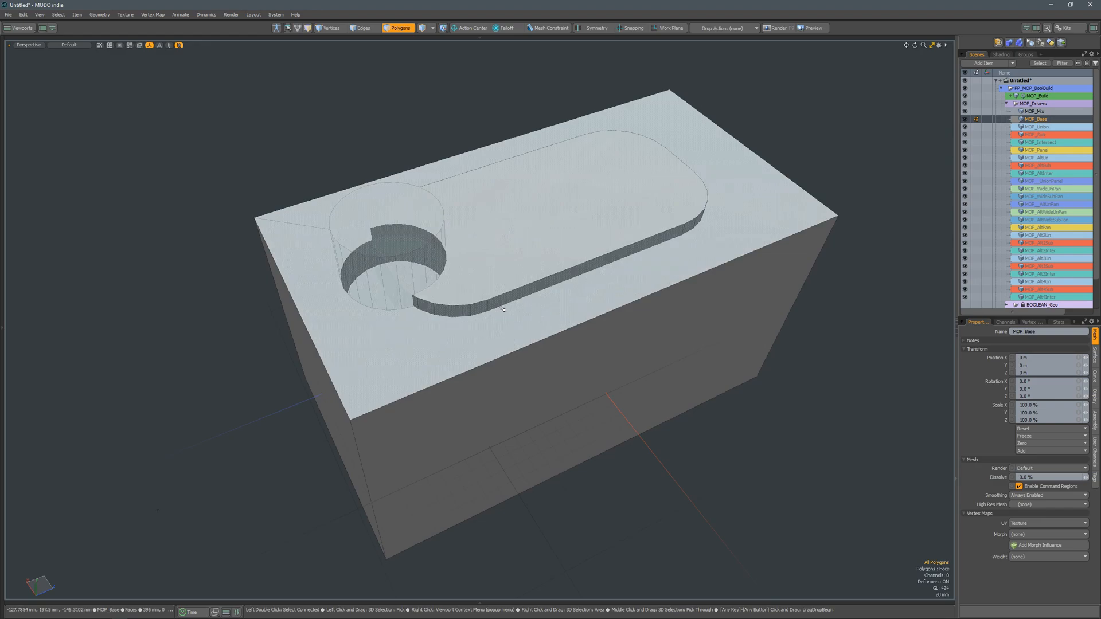
key("bracketleft")
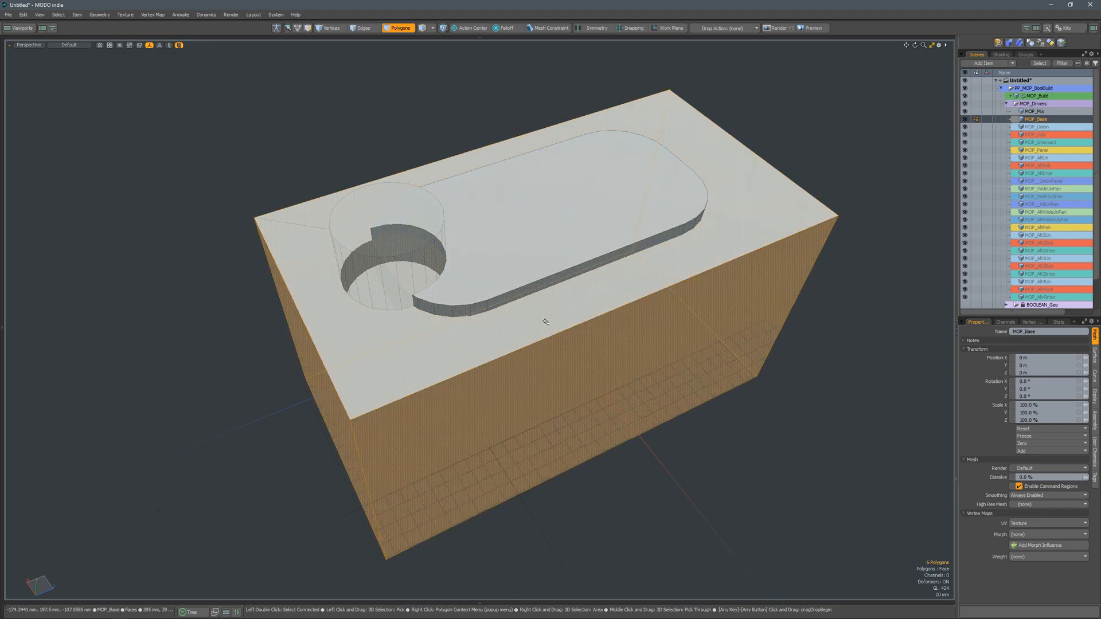
key("ctrl+x")
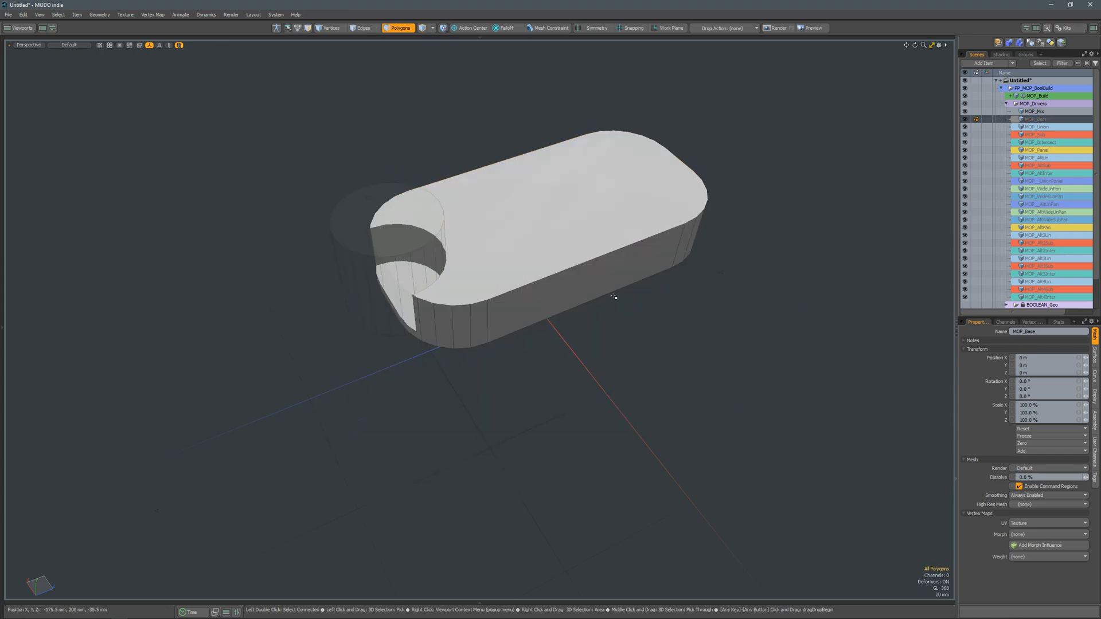
left_click(1054, 112)
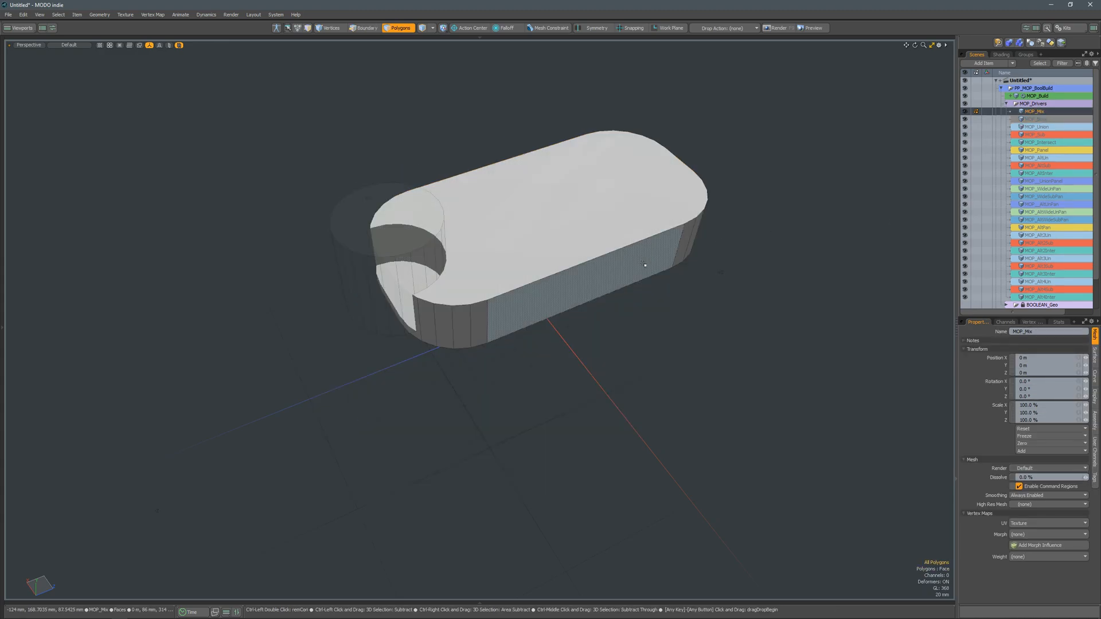
key("ctrl+v")
left_click(814, 321)
left_click_drag(814, 321, 816, 274, "alt")
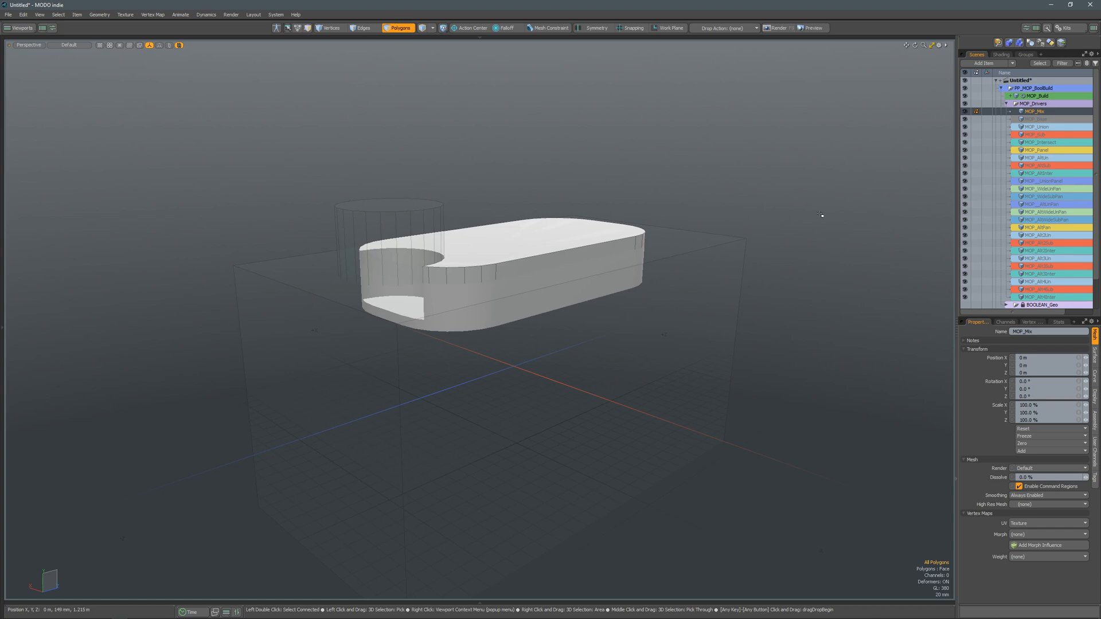
- Enable the (Default) Mix Base user channel on MOP_Mix
left_click(1093, 449)
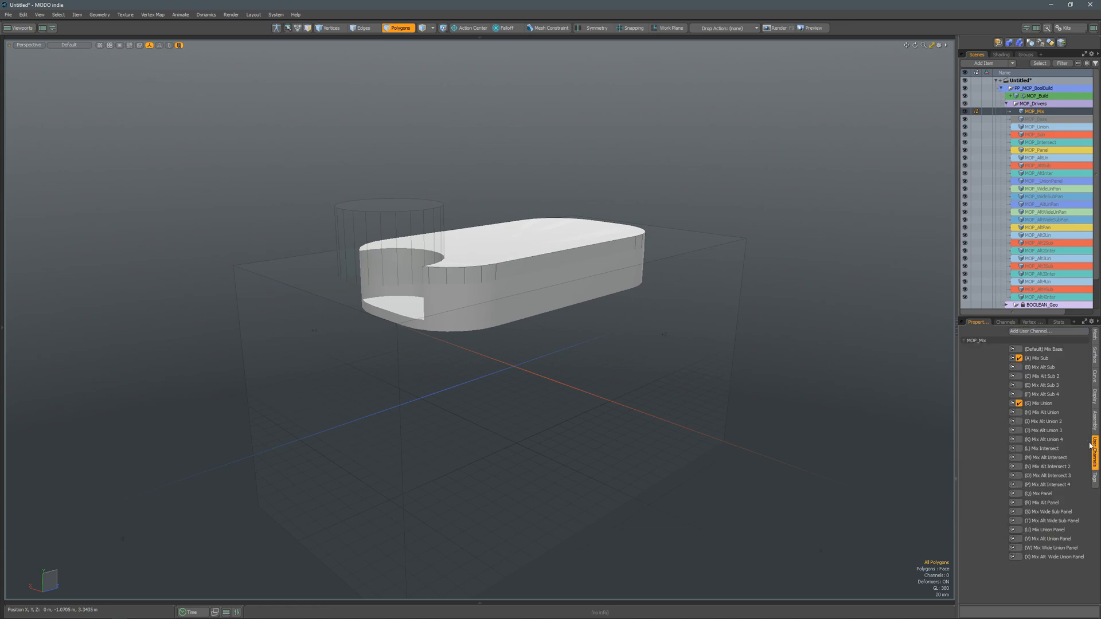
left_click(1020, 349)
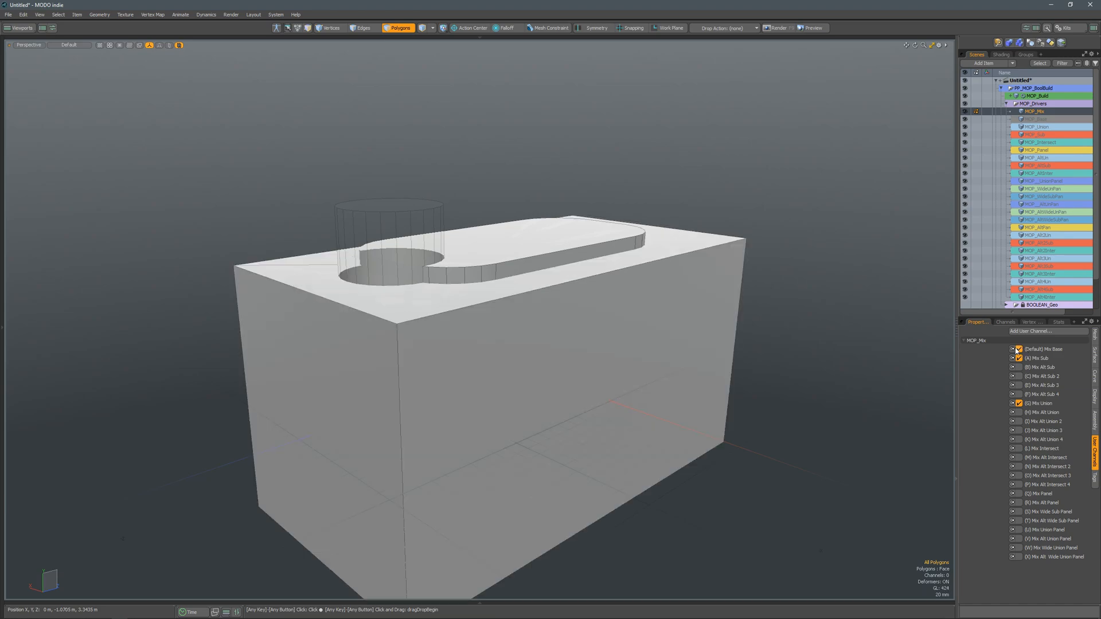
left_click_drag(613, 281, 483, 299, "alt")
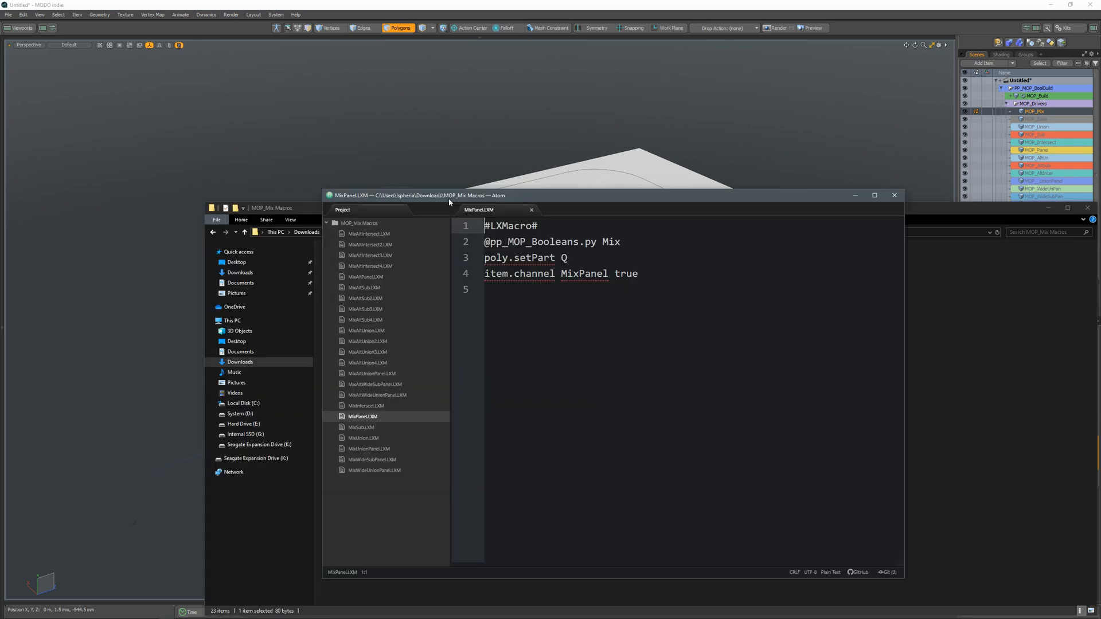
- Examine the Mix, poly.setPart and item.channel lines of MixPanel.LXM in Atom alongside MOP_Mix's user channels
left_click_drag(640, 241, 473, 241)
left_click_drag(569, 258, 467, 258)
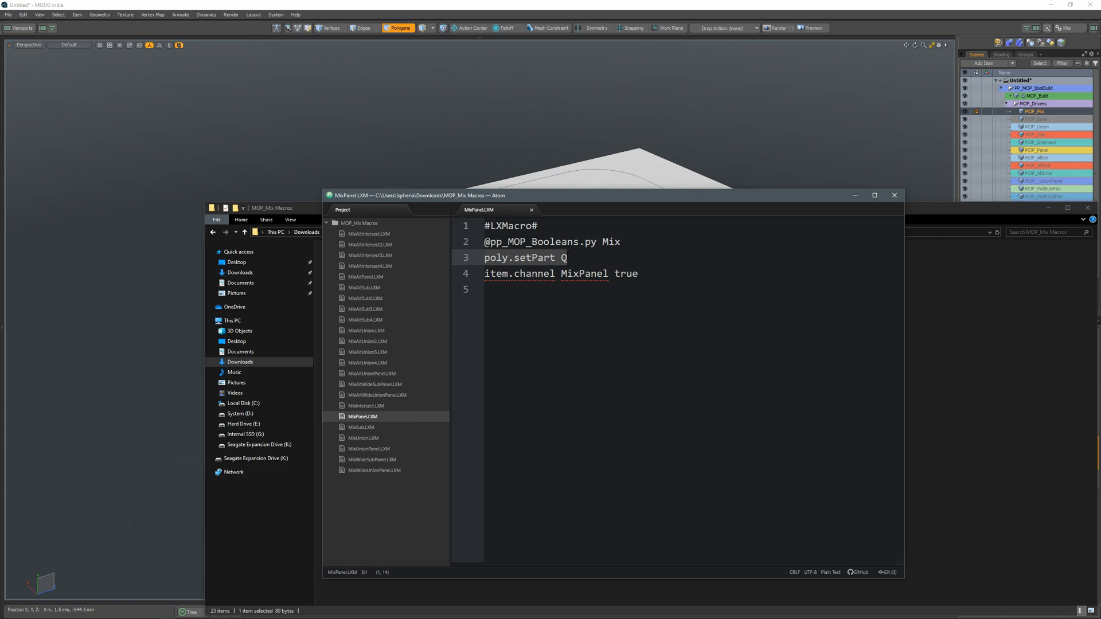
left_click(660, 274)
left_click_drag(681, 274, 476, 274)
left_click(710, 275)
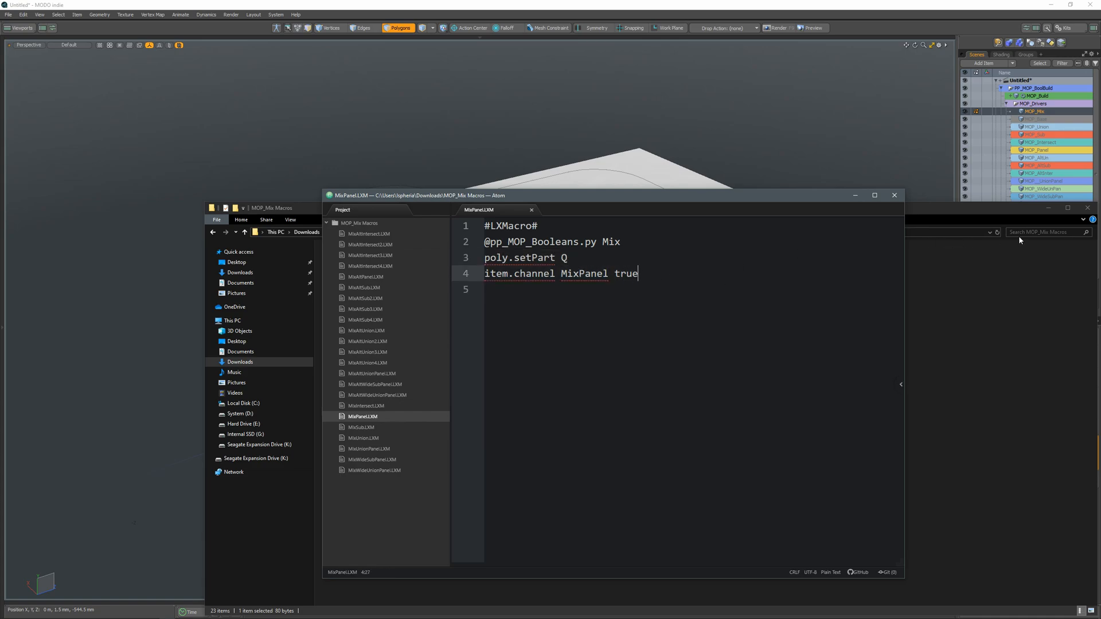
left_click(1049, 208)
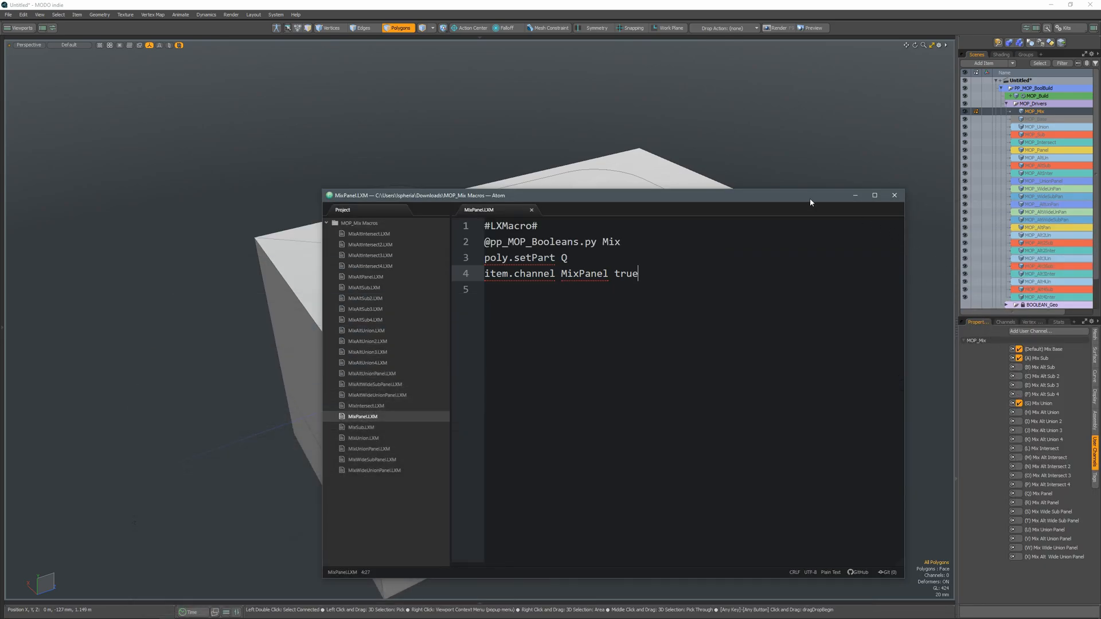
left_click_drag(811, 197, 401, 229)
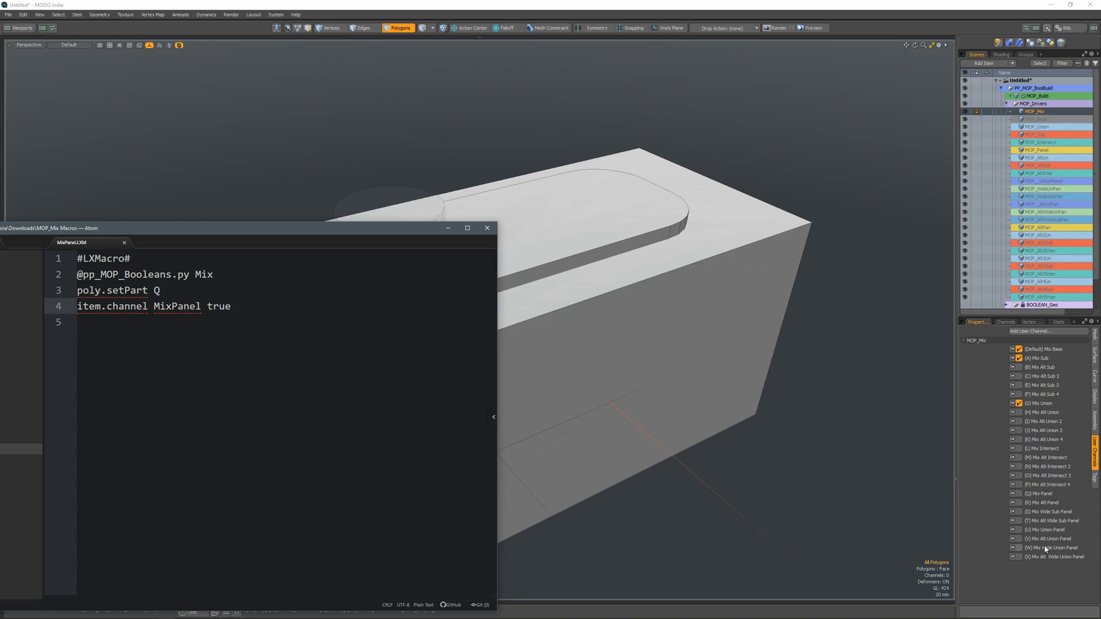
- View the MOP Booleans kit's command mapping list and switch to the mopBooleans Configs folder in File Explorer
left_click(1063, 28)
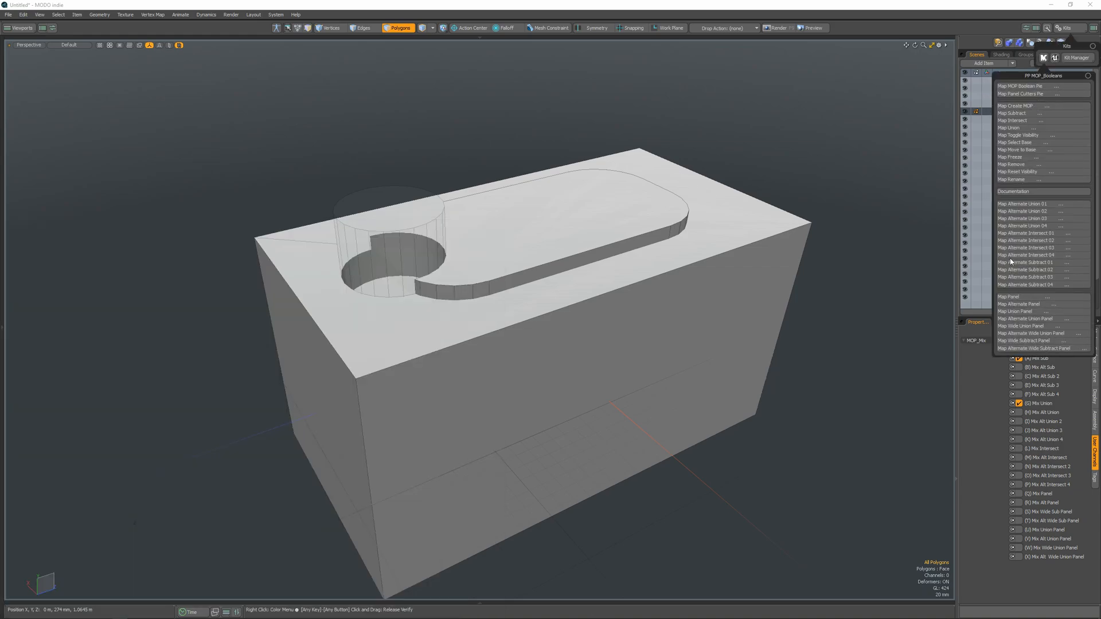
key("alt+Tab")
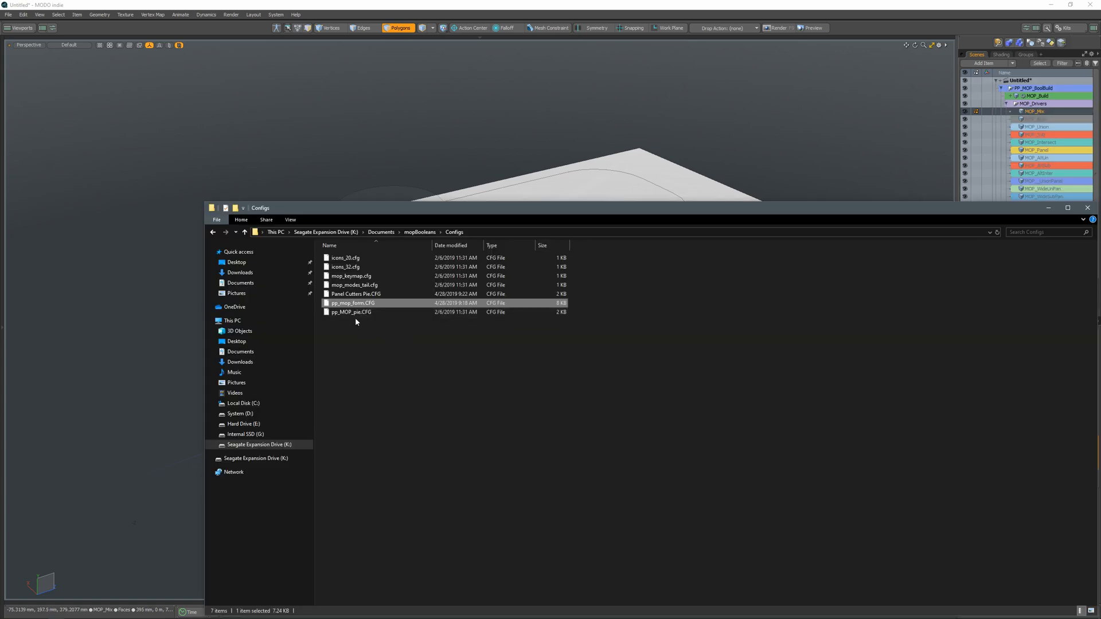